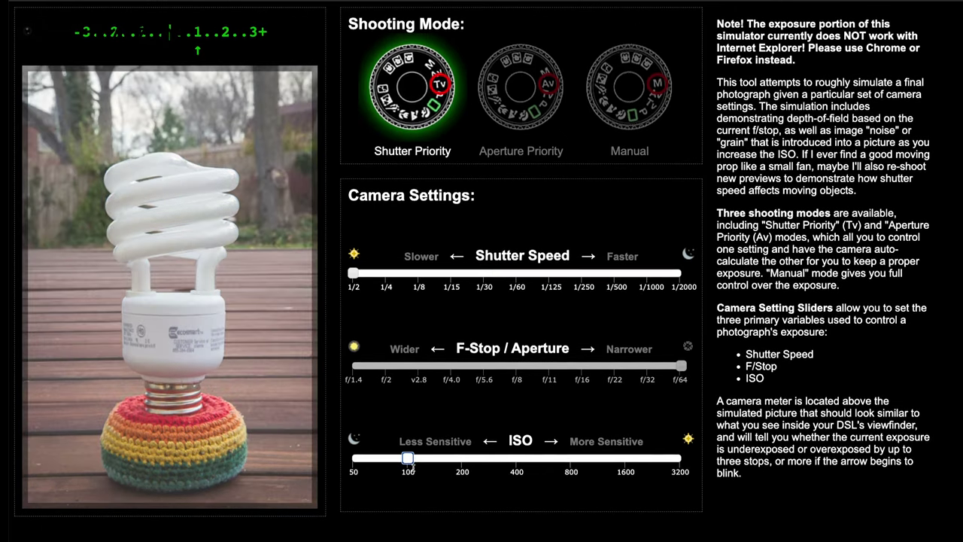
- Raise the Andersen ISO slider, then set CameraSim's aperture to f/2.8 at 1/60 and ISO 400
left_click_drag(408, 459, 580, 459)
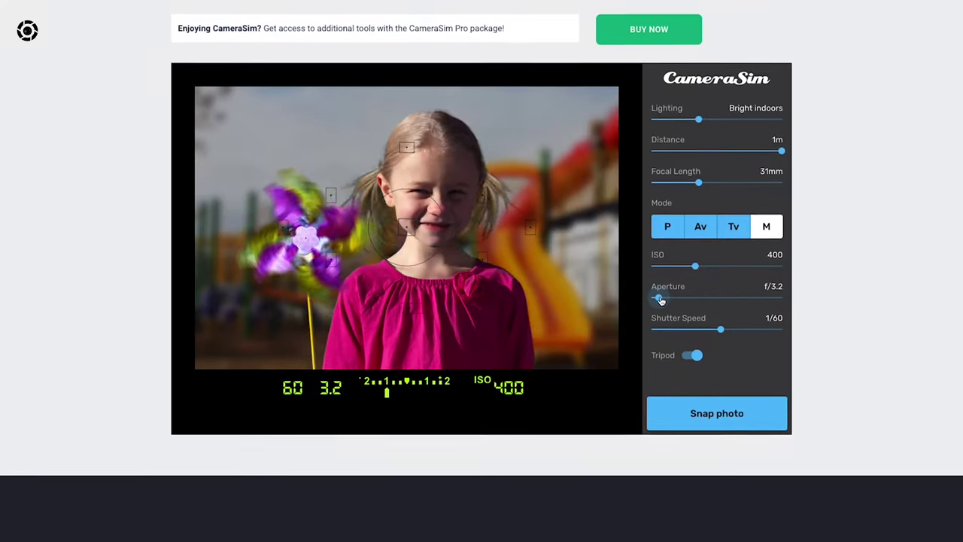
left_click_drag(660, 301, 650, 298)
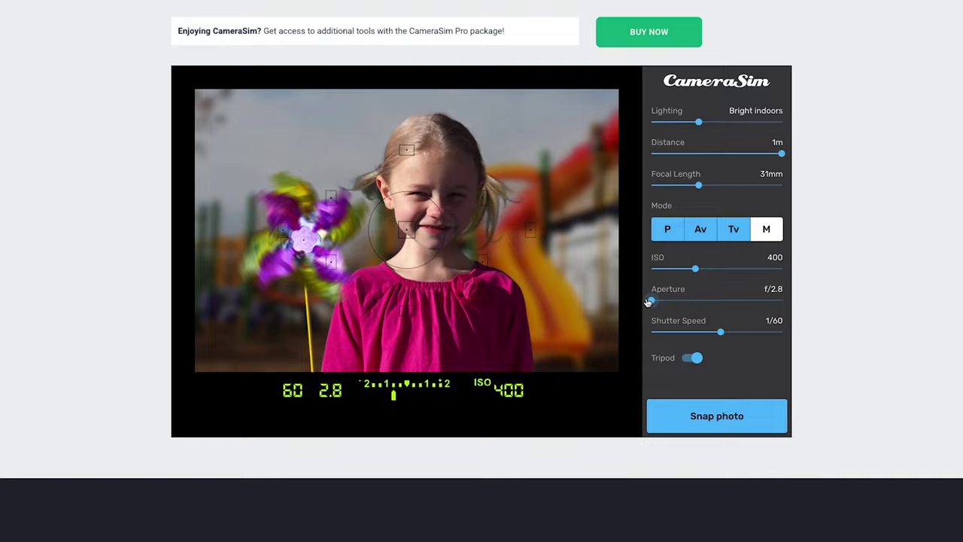
- Take a Canon Play photo at f/22, 1/3 sec and ISO 400 to get exposure feedback
left_click(718, 419)
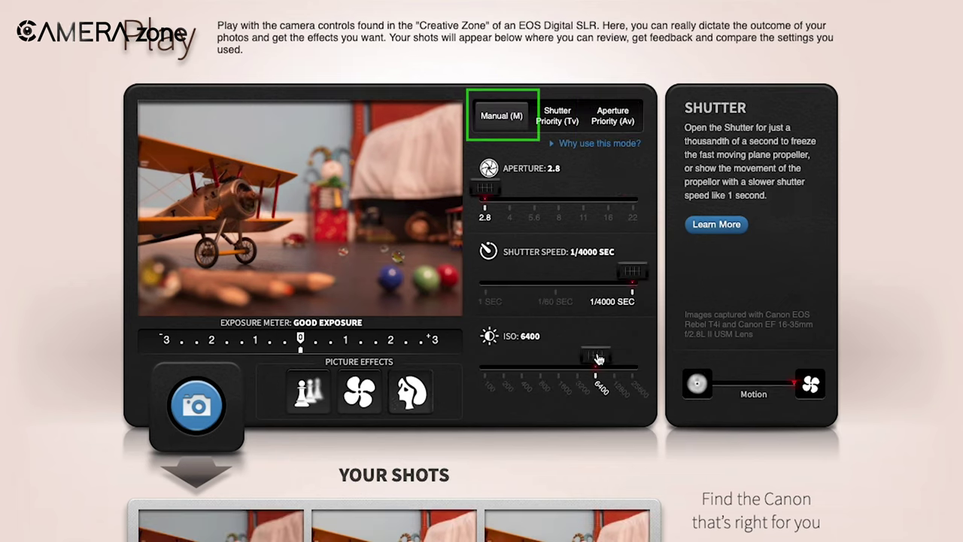
- In Manual mode, try shutter speeds of 1 sec, 1/60 and 1/4000
left_click(560, 358)
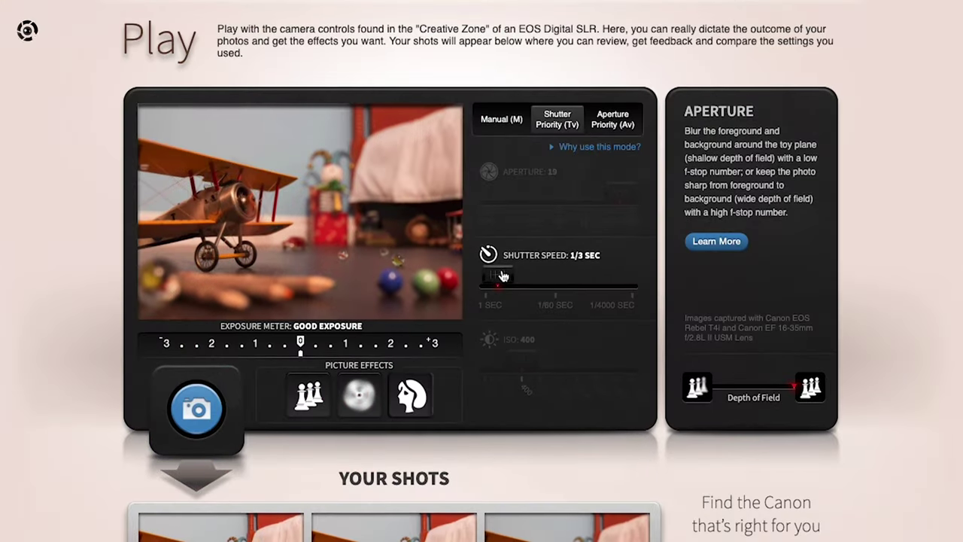
left_click_drag(501, 274, 473, 274)
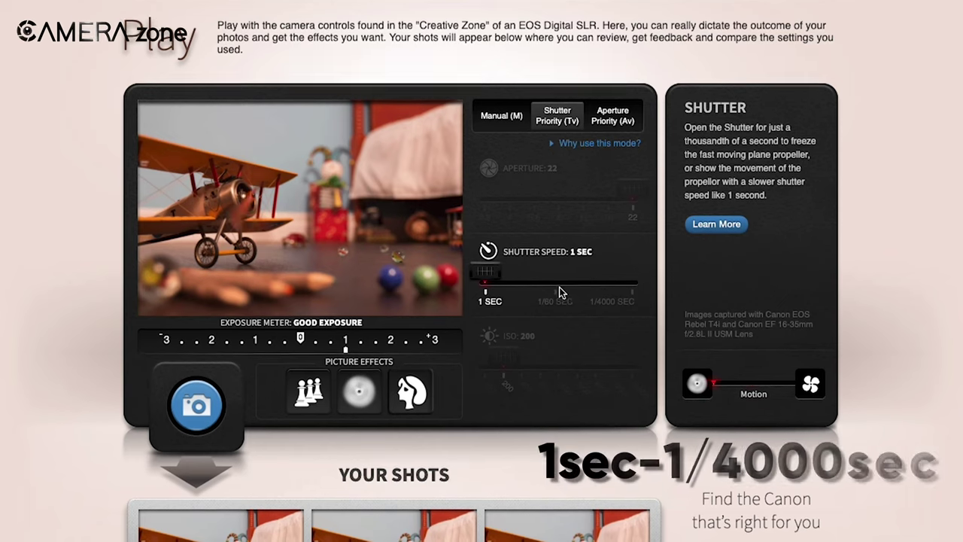
left_click(559, 289)
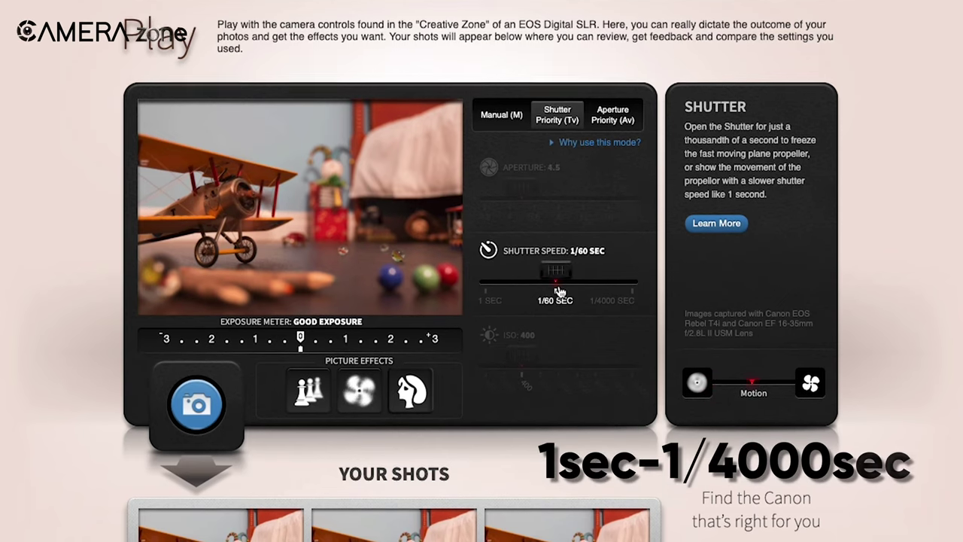
left_click(635, 285)
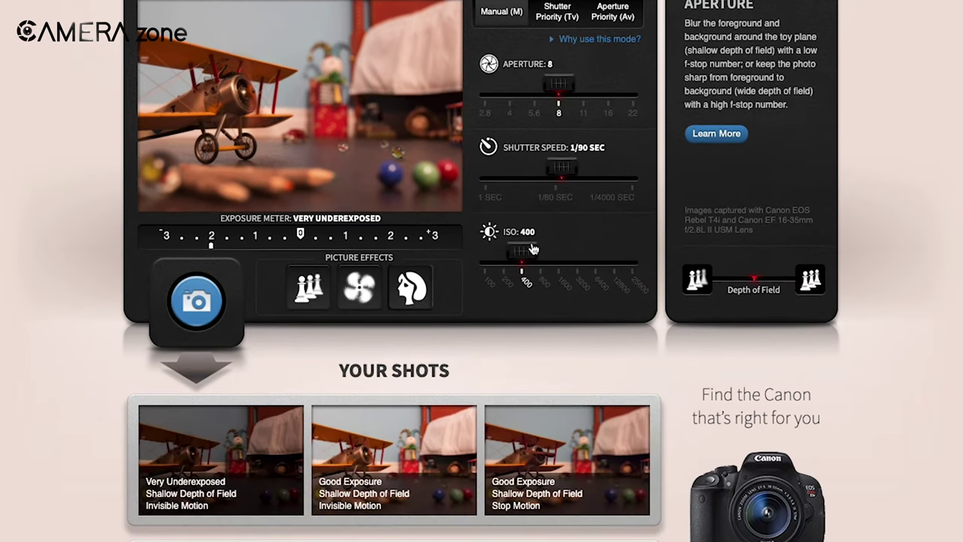
- Raise ISO to 25600, drop it to 1600, and rebalance the aperture to 2.8
left_click(638, 283)
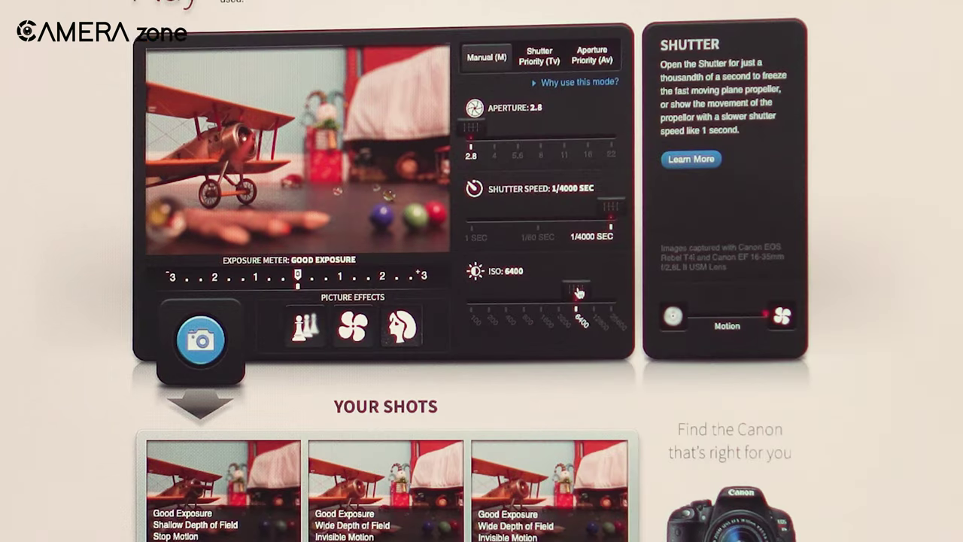
left_click_drag(577, 292, 541, 292)
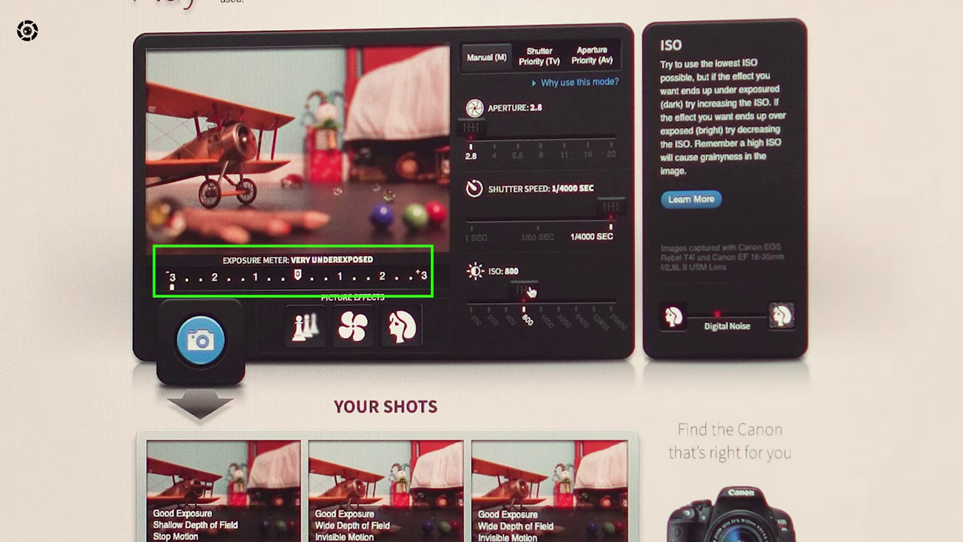
left_click_drag(610, 205, 594, 211)
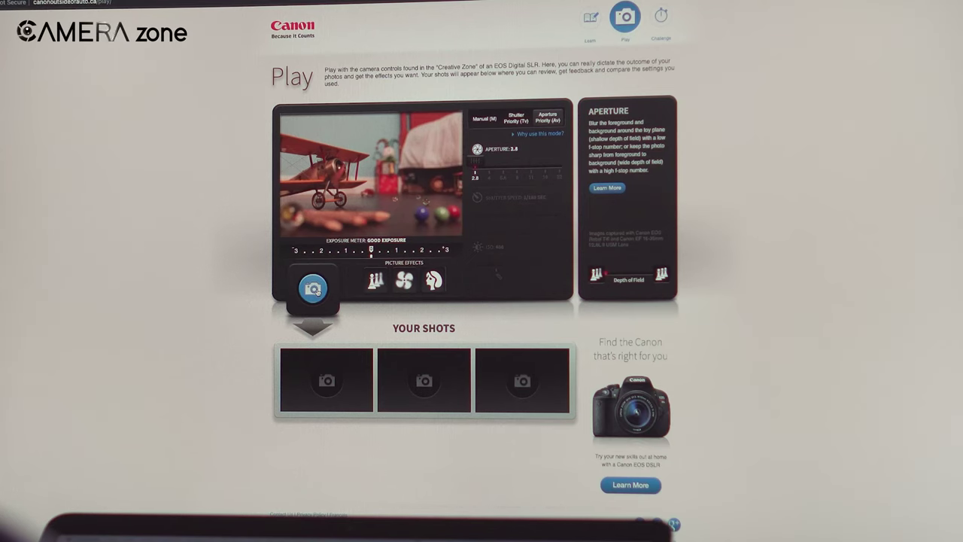
- Take a shot, then step forward and back through the five photos in Your Shots
left_click(313, 289)
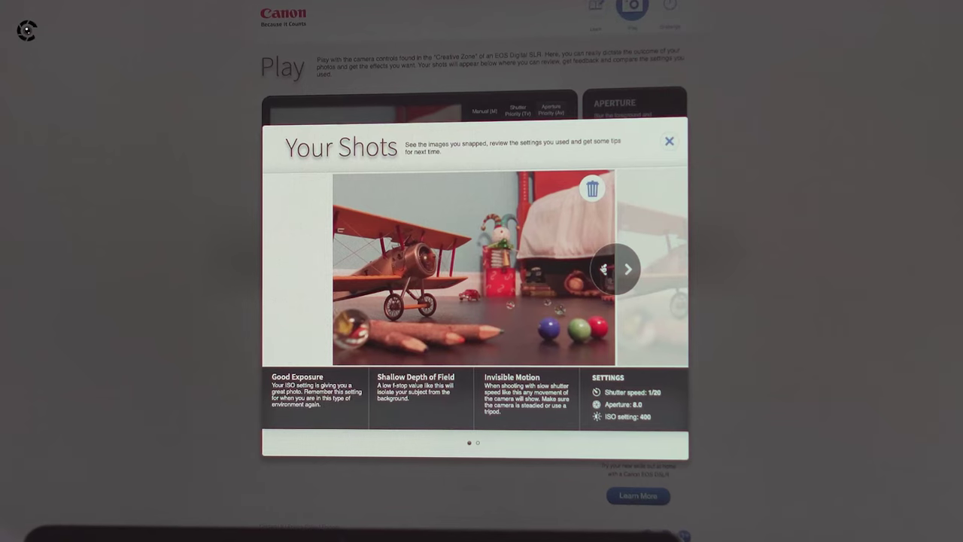
left_click(626, 269)
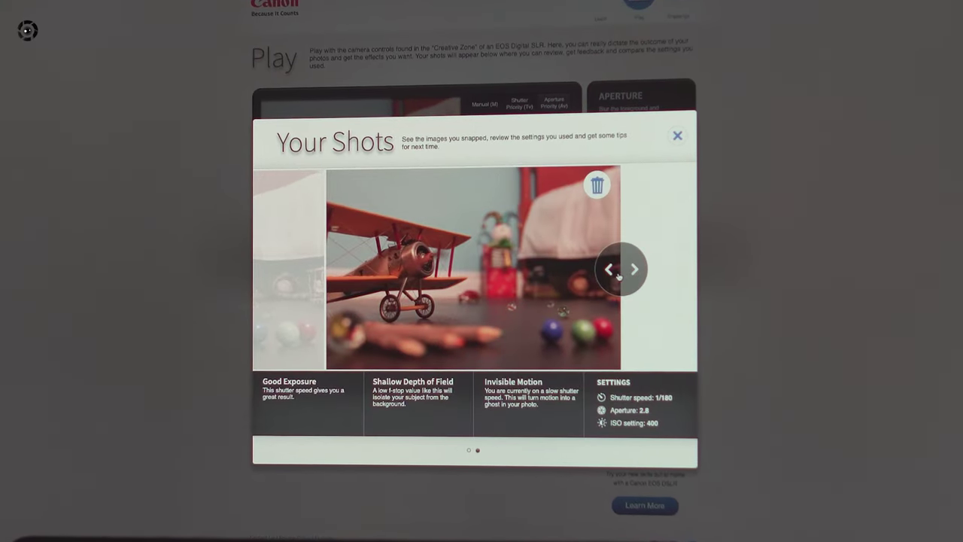
left_click(608, 270)
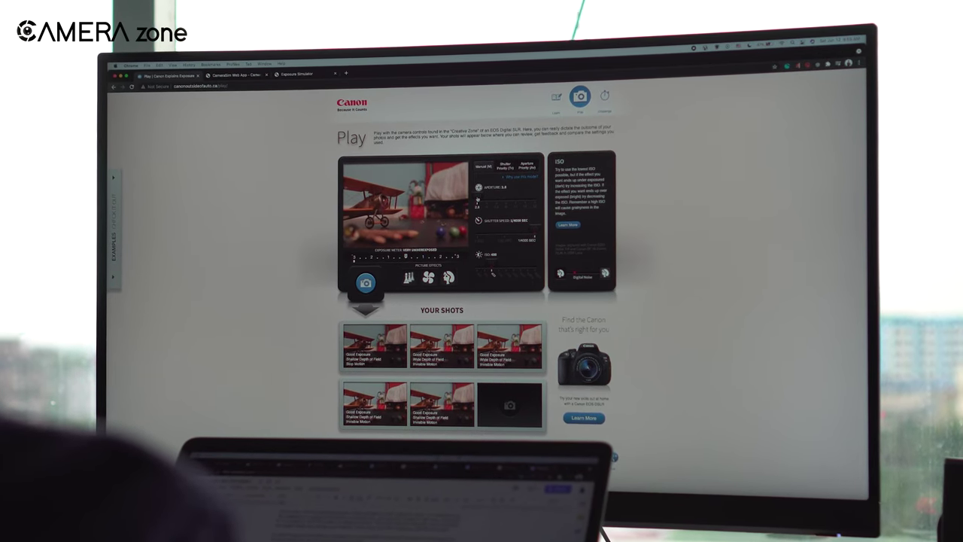
- Set aperture 4 and shutter 1/30 for good exposure, then review the shot in Your Shots
left_click(489, 201)
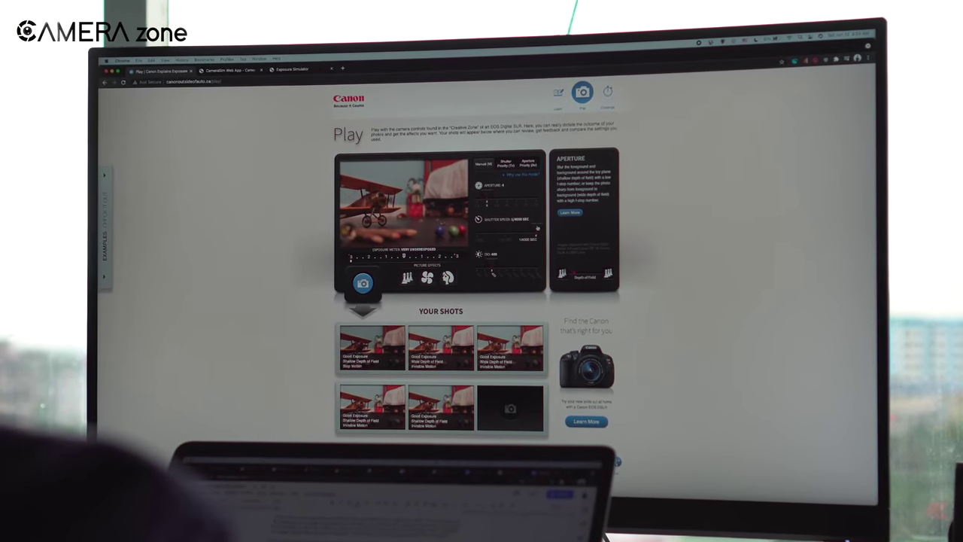
left_click(529, 230)
left_click(496, 238)
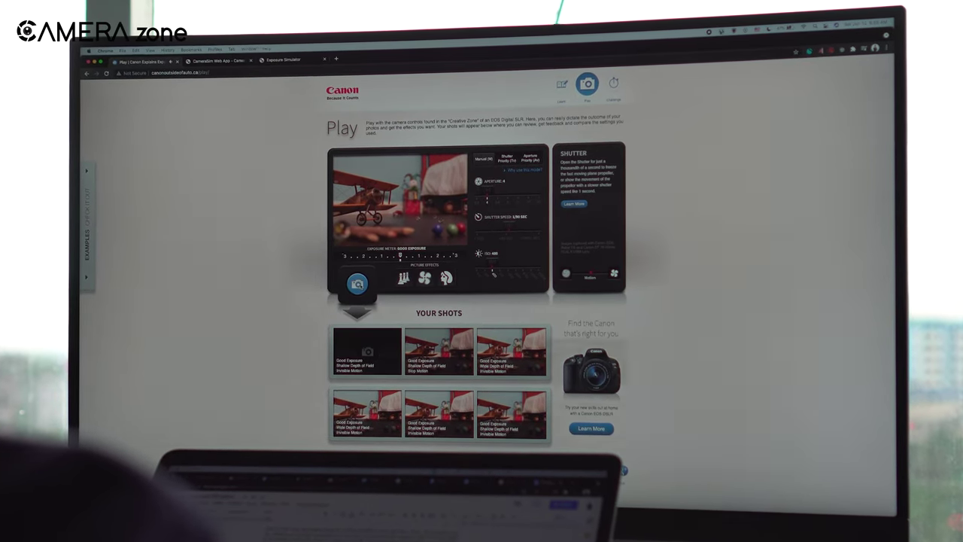
left_click(358, 283)
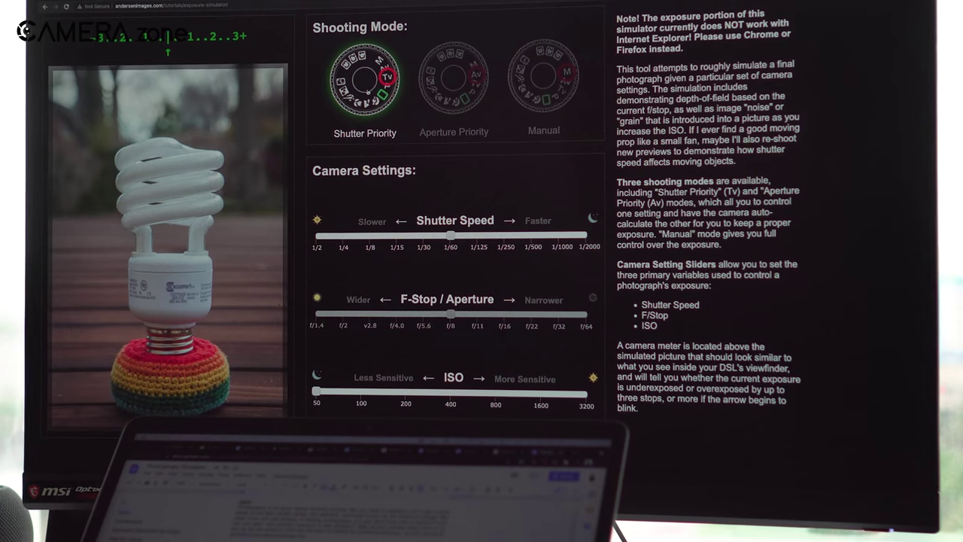
- Put the Andersen simulator in Aperture Priority at f/8 and ISO 50, auto-selecting 1/60
left_click(454, 79)
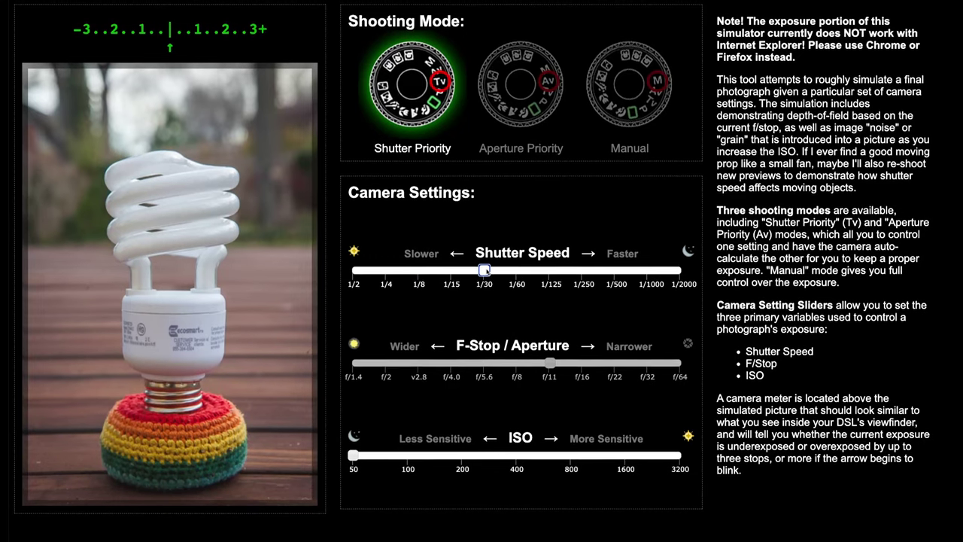
left_click_drag(516, 269, 352, 269)
left_click(407, 454)
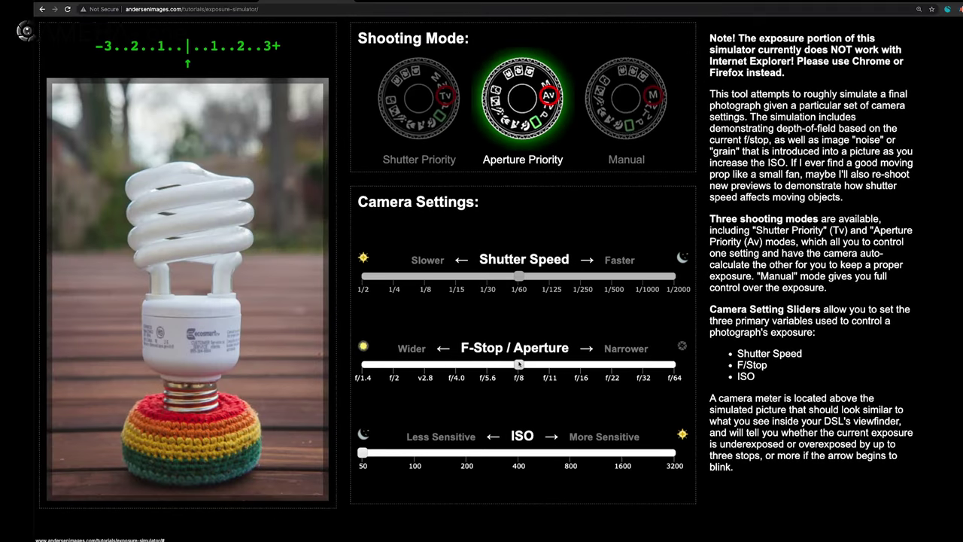
- Open the aperture to f/1.4 to blur the background and raise the ISO
left_click_drag(519, 364, 360, 342)
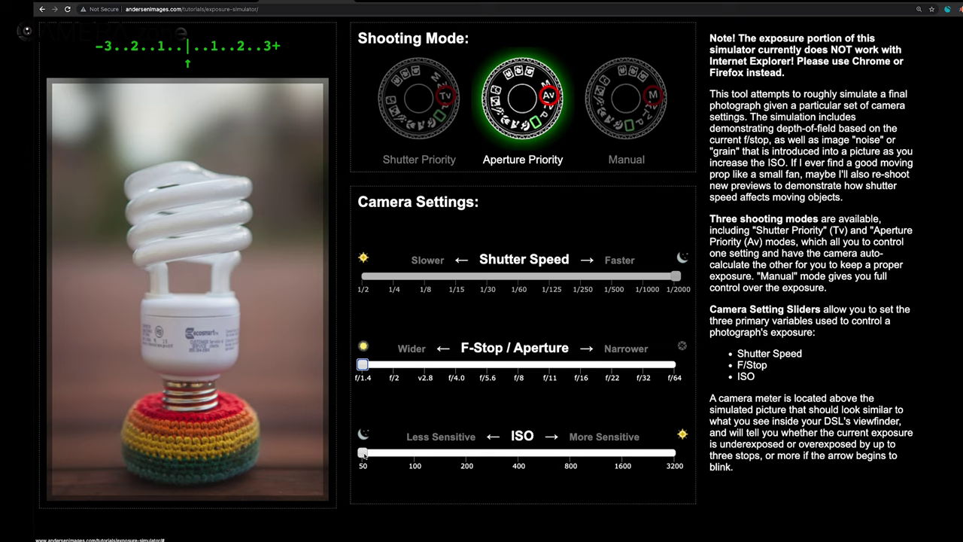
left_click_drag(362, 454, 466, 454)
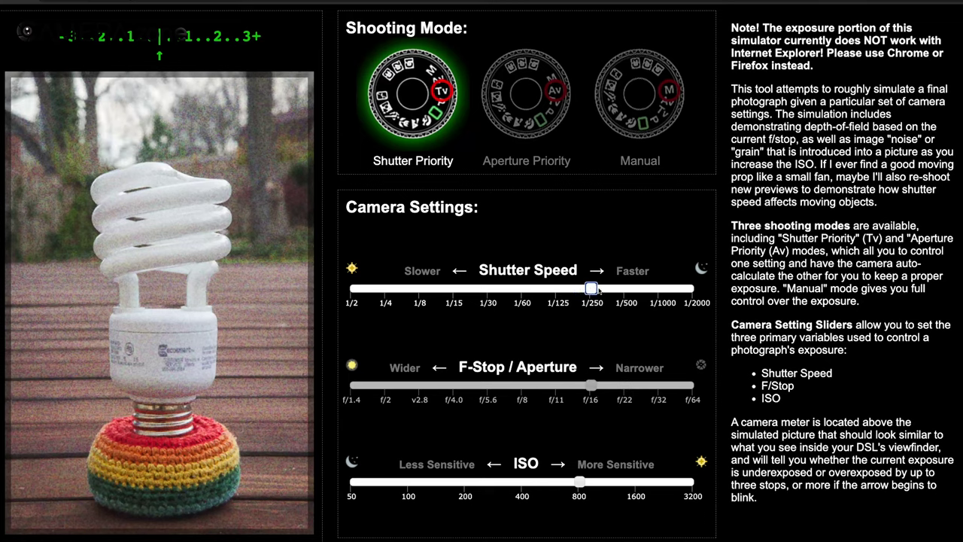
- Speed the shutter toward 1/1000, lower ISO to 400 then 100, and narrow the aperture to f/5.6
left_click_drag(598, 291, 647, 289)
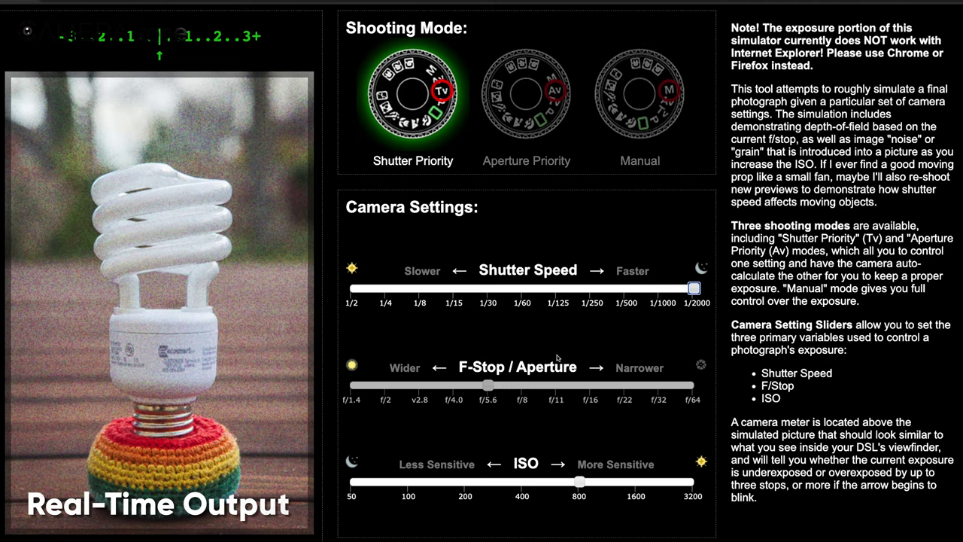
left_click_drag(535, 487, 517, 487)
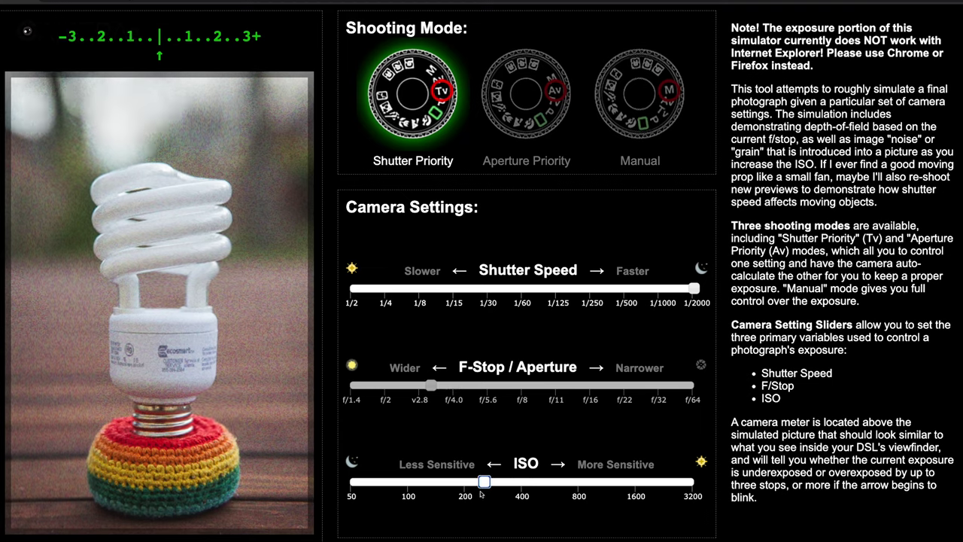
left_click_drag(435, 492, 414, 492)
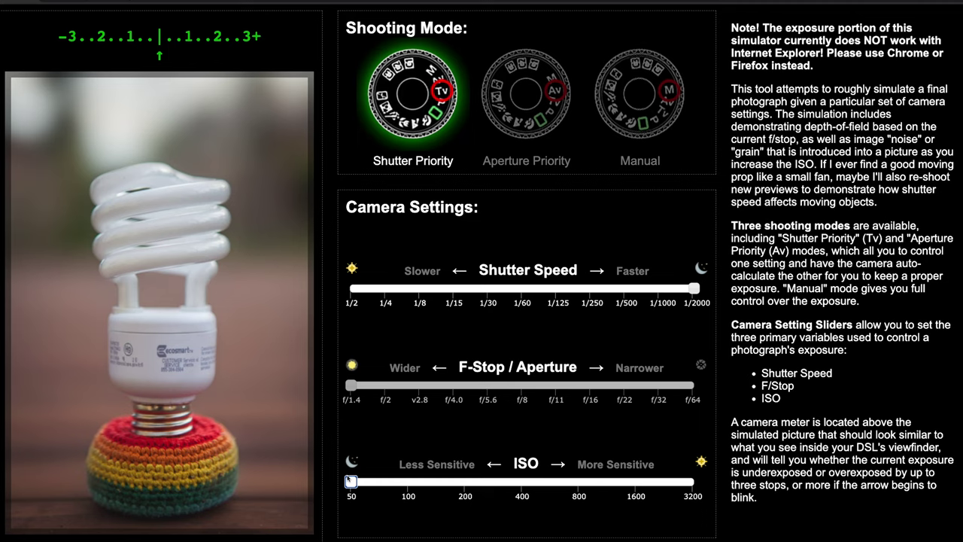
left_click_drag(536, 387, 590, 389)
- Adjust the Manual exposure through f/11 and f/5.6 to settle on 1/60 shutter and f/8
left_click(554, 388)
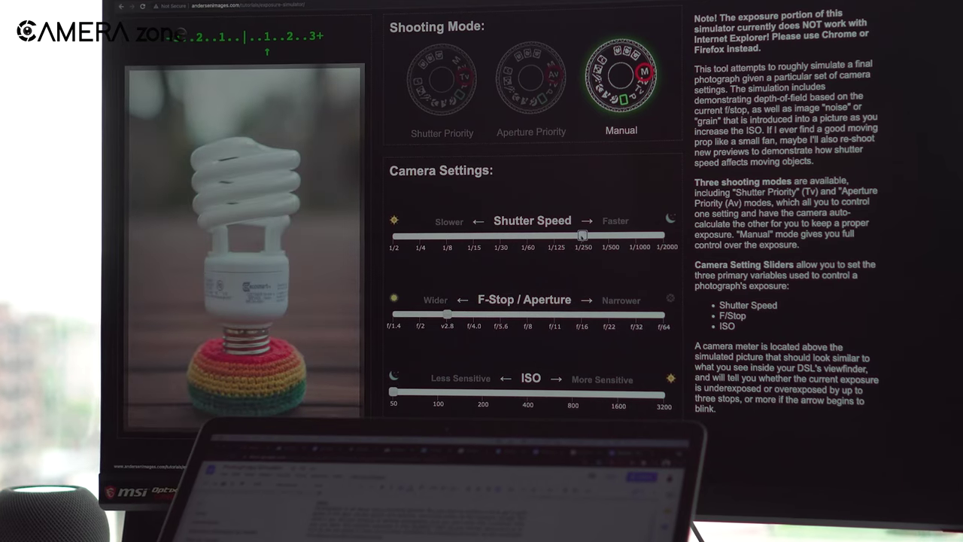
left_click_drag(483, 315, 500, 314)
left_click_drag(583, 236, 564, 236)
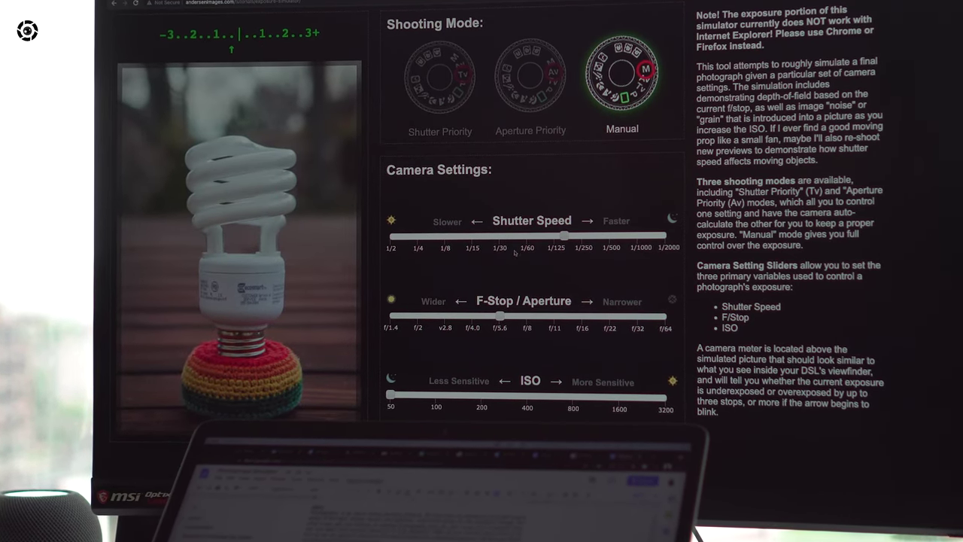
left_click_drag(564, 235, 527, 236)
left_click_drag(500, 315, 526, 316)
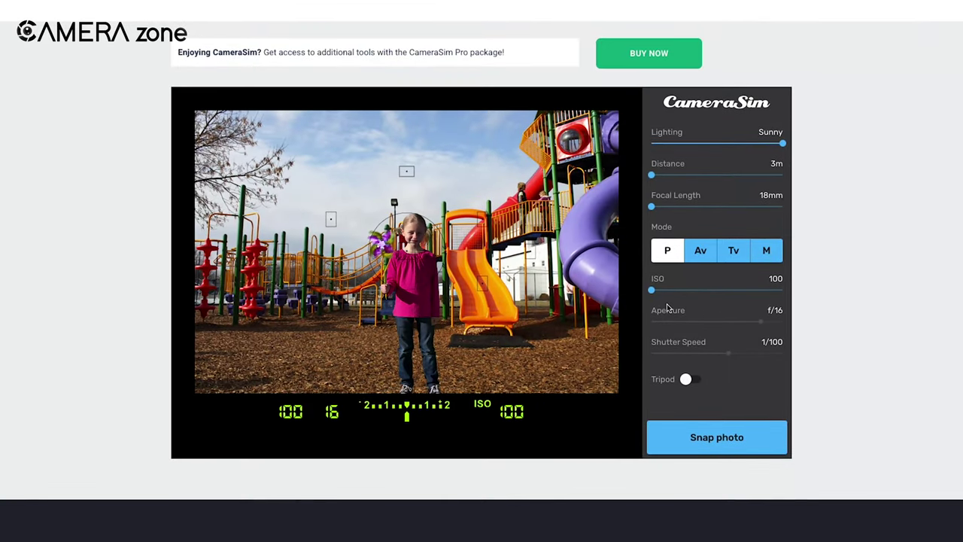
- Move CameraSim's subject distance to 1m, then 2.1m, and switch to Program mode
left_click_drag(652, 172, 790, 187)
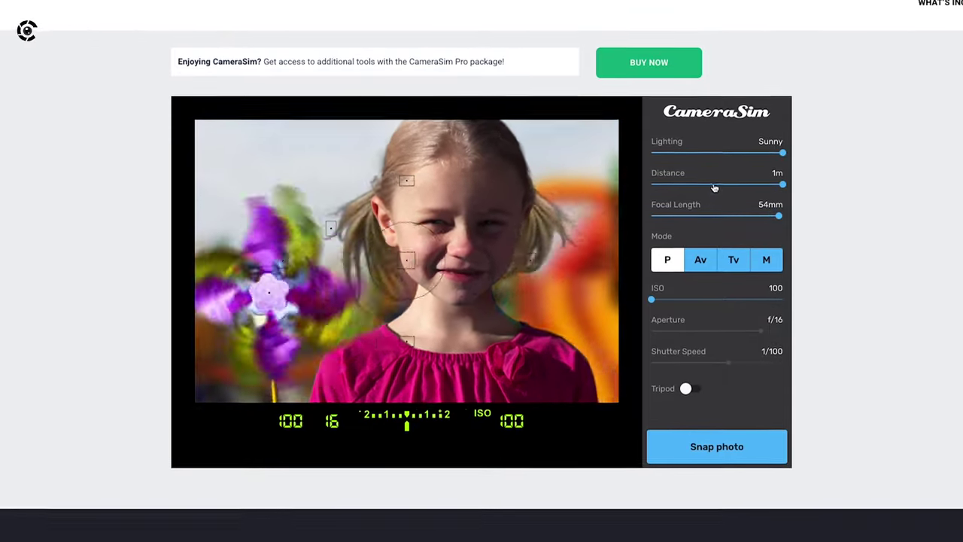
left_click(713, 183)
left_click(668, 262)
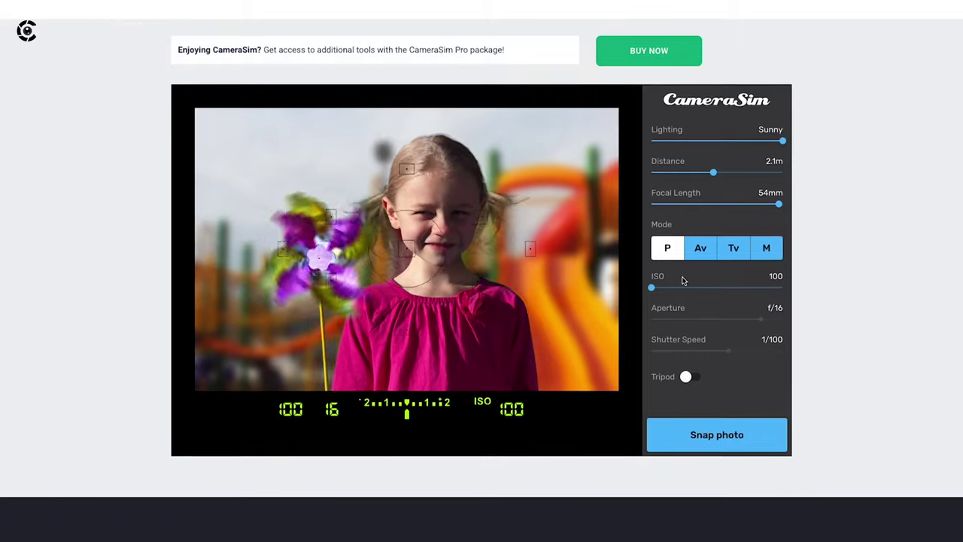
- Raise ISO to 1600, switch to Aperture Priority at f/2.8, and shorten the shutter to 0.3"
left_click_drag(658, 289, 733, 276)
left_click(700, 224)
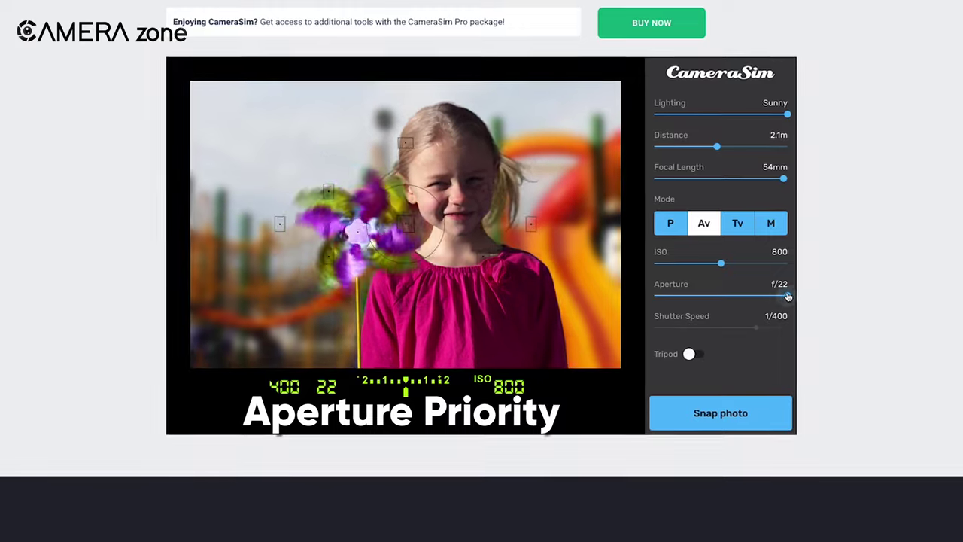
left_click_drag(766, 298, 606, 285)
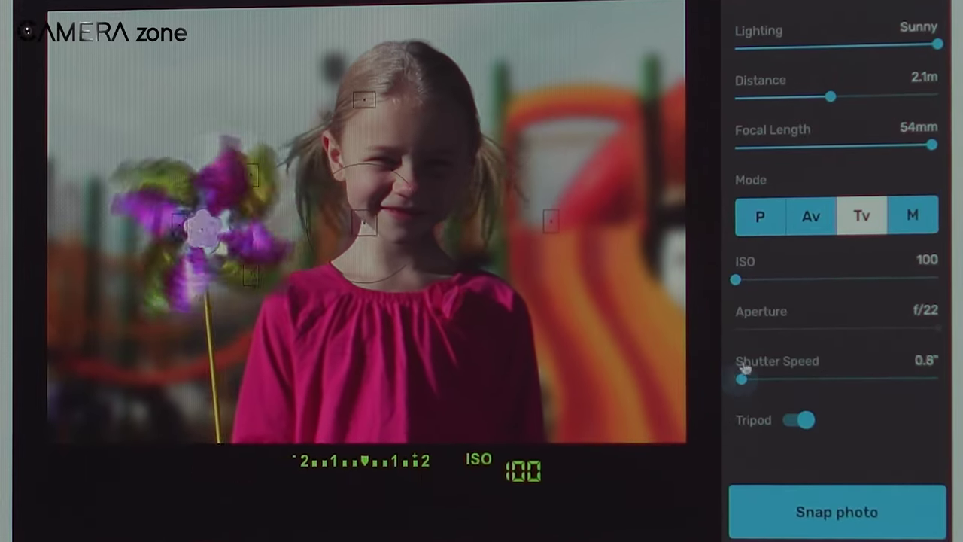
left_click_drag(743, 368, 835, 363)
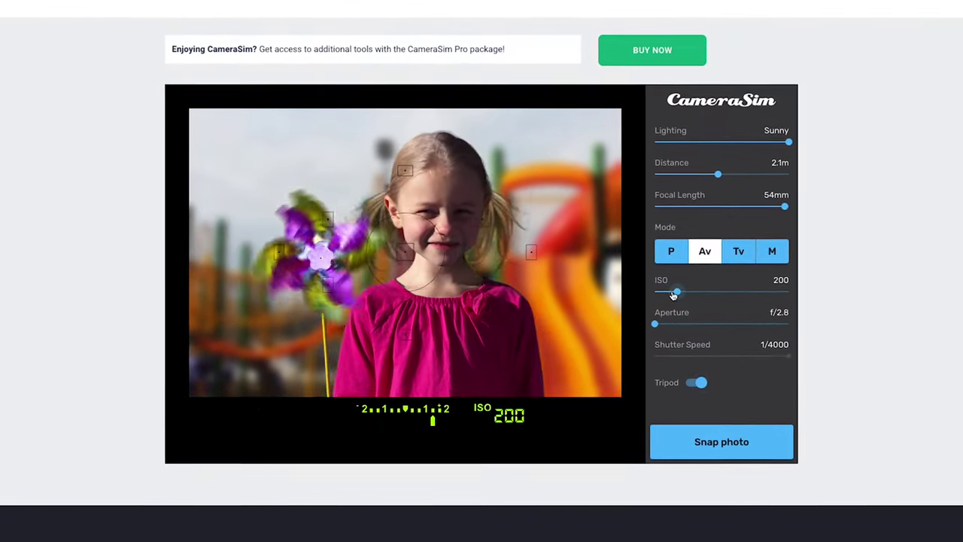
- Snap a photo, widen the aperture to f/3.5, snap another, then dim the lighting
left_click(716, 443)
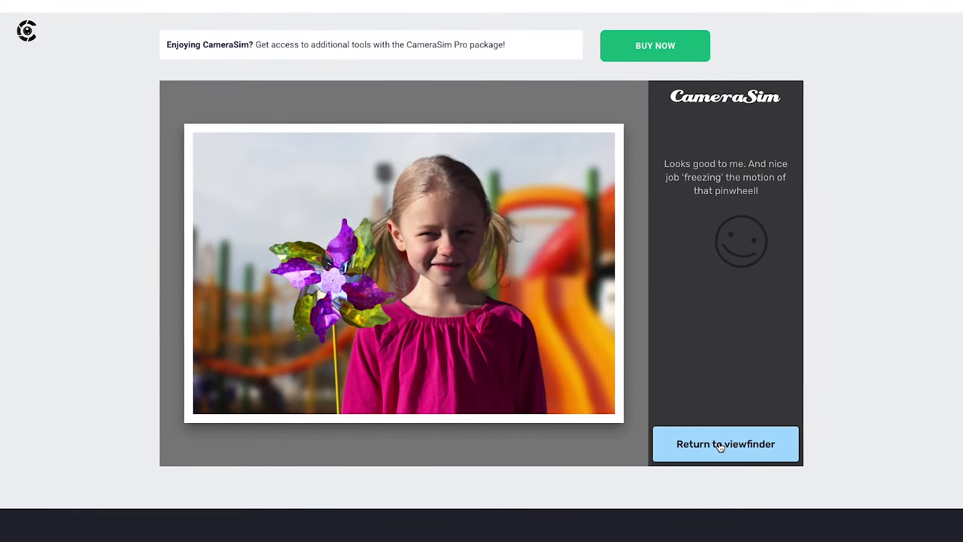
left_click(721, 445)
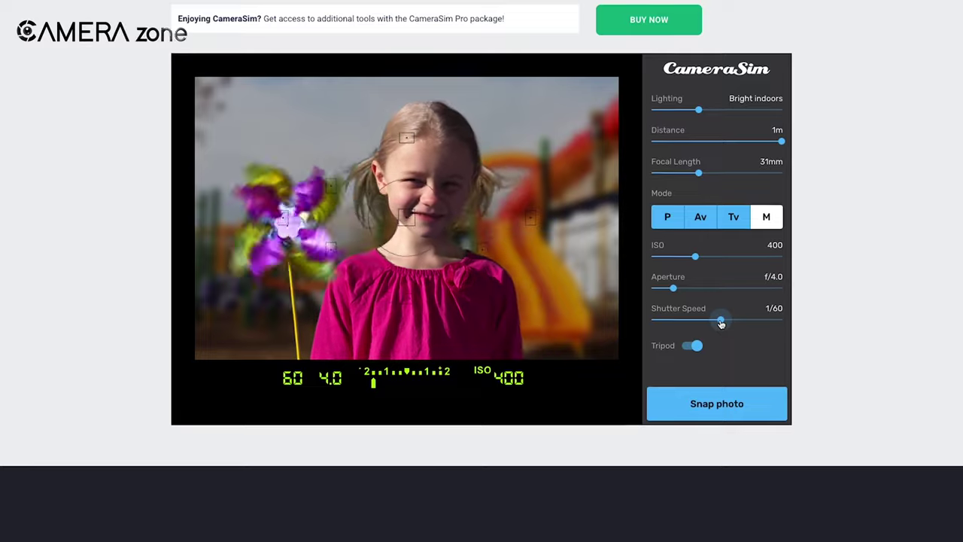
left_click_drag(673, 291, 648, 302)
left_click(729, 416)
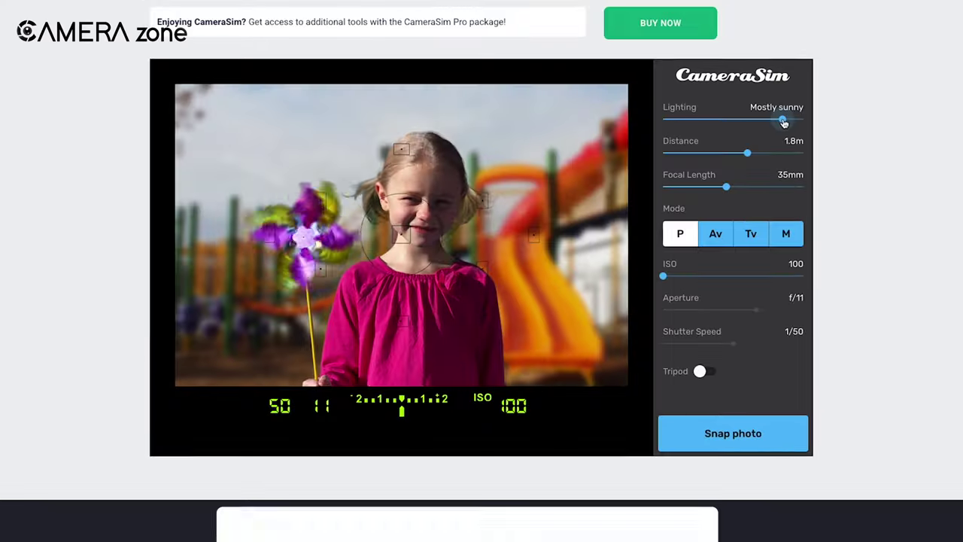
left_click_drag(783, 121, 805, 116)
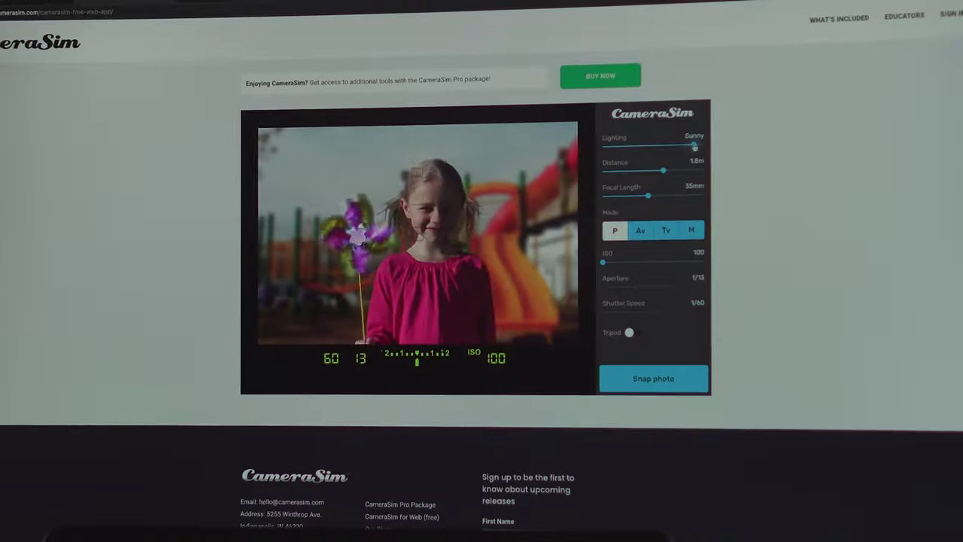
- Set CameraSim to Sunny, 19mm and 2.9m, then set Andersen's shutter to 1/125
left_click_drag(693, 145, 711, 156)
left_click_drag(657, 174, 615, 170)
left_click_drag(714, 146, 612, 139)
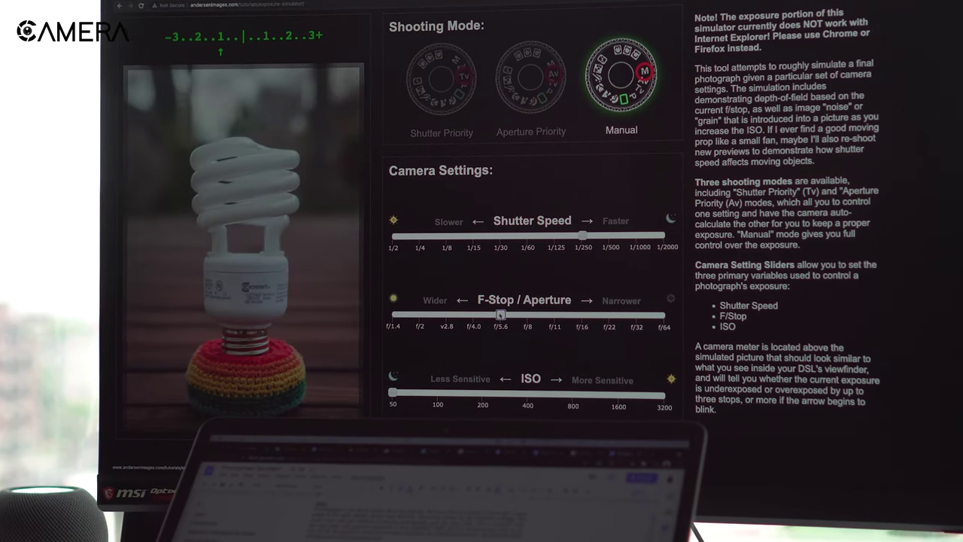
left_click_drag(583, 236, 564, 236)
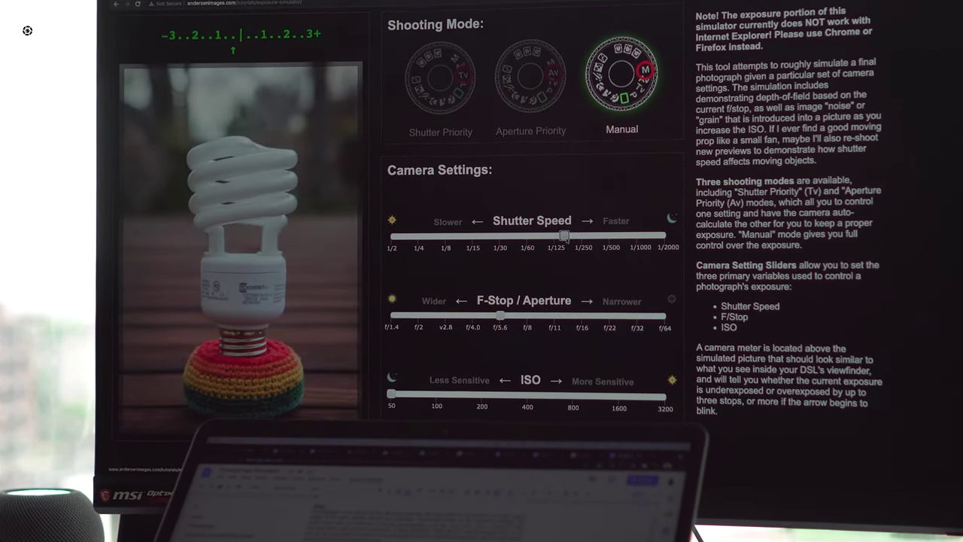